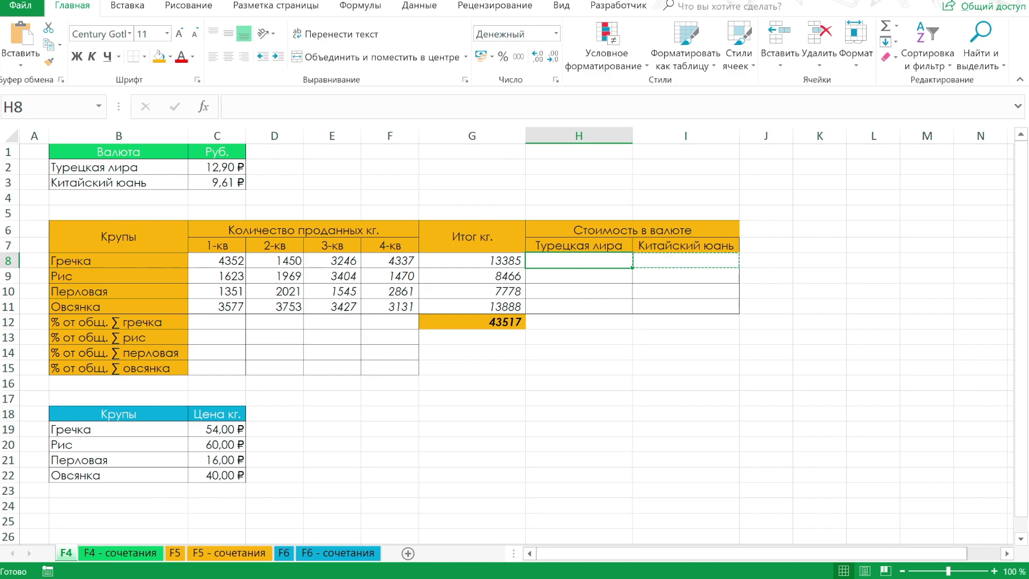
Enter the formula =G8*$C19/C$2 in H8 to calculate the buckwheat cost in Turkish lira.
{"action": "type", "text": "="}
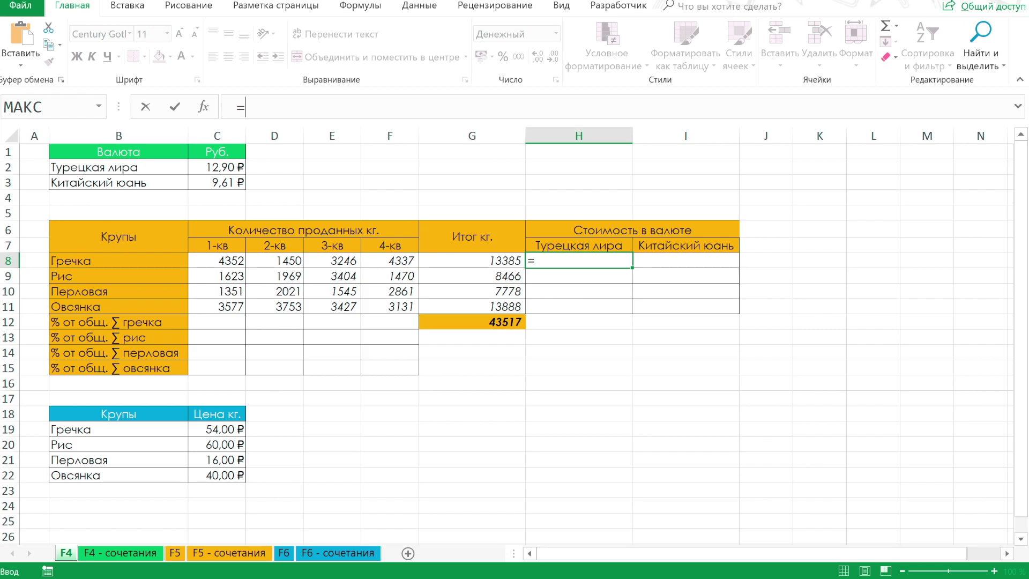
{"action": "left_click", "coordinate": [471, 261]}
{"action": "type", "text": "*"}
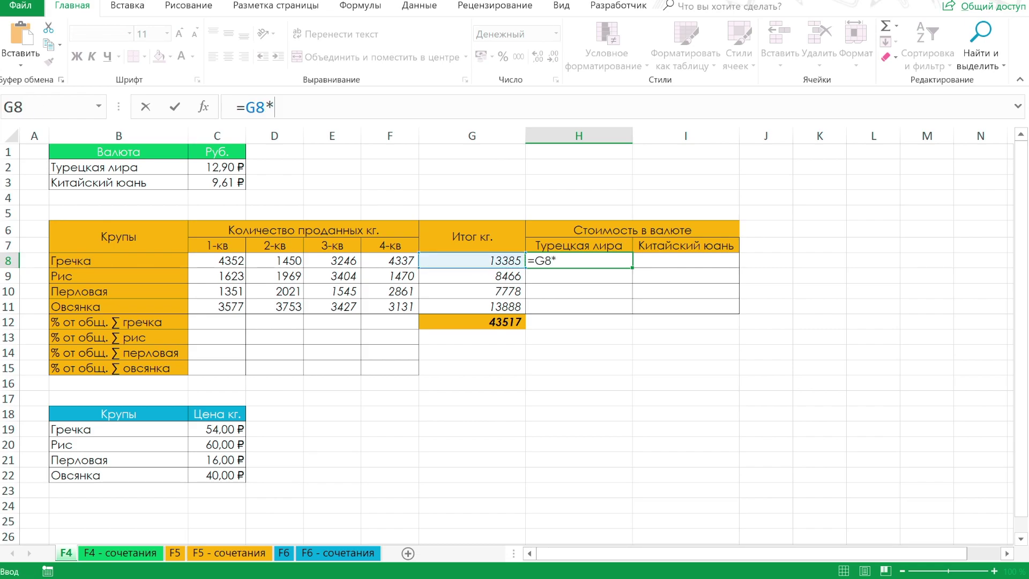
{"action": "type", "text": "$C19"}
{"action": "key", "text": "F4"}
{"action": "key", "text": "F4"}
{"action": "key", "text": "F4"}
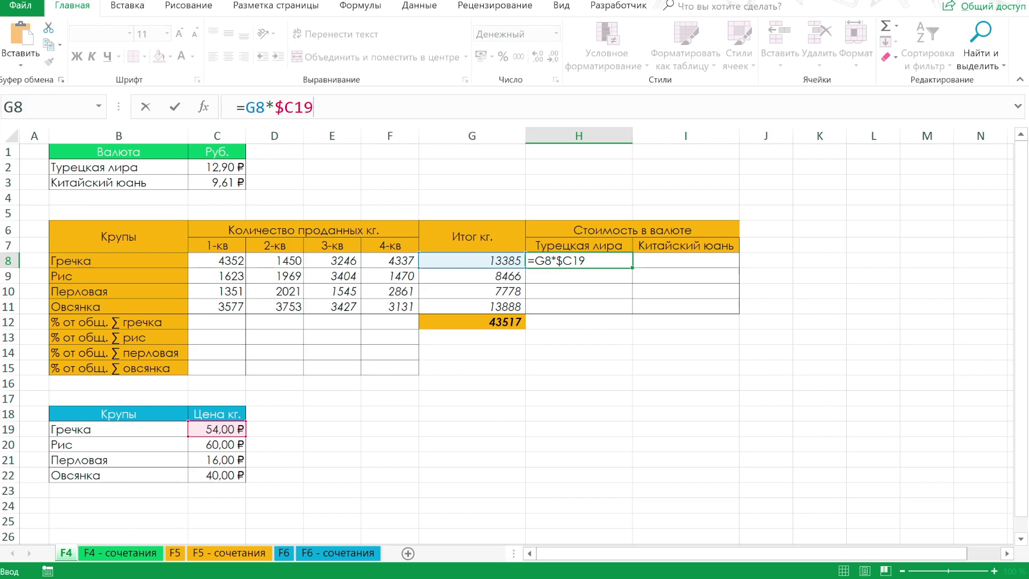
{"action": "type", "text": "/C2"}
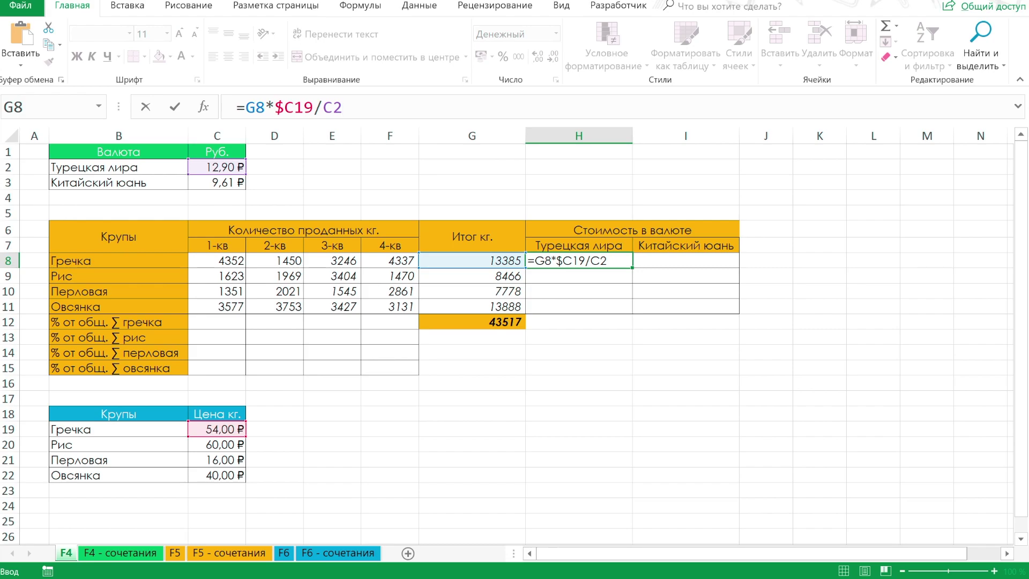
{"action": "key", "text": "F4"}
{"action": "key", "text": "F4"}
{"action": "key", "text": "ctrl+Return"}
Fill the lira cost formula down from H8 to H11.
{"action": "key", "text": "shift+Down"}
{"action": "key", "text": "shift+Down"}
{"action": "key", "text": "shift+Down"}
{"action": "key", "text": "ctrl+d"}
{"action": "key", "text": "shift+BackSpace"}
Enter the formula =G8*$C19/C$3 in I8 for the Chinese yuan cost and fill it down to I11.
{"action": "key", "text": "Right"}
{"action": "type", "text": "="}
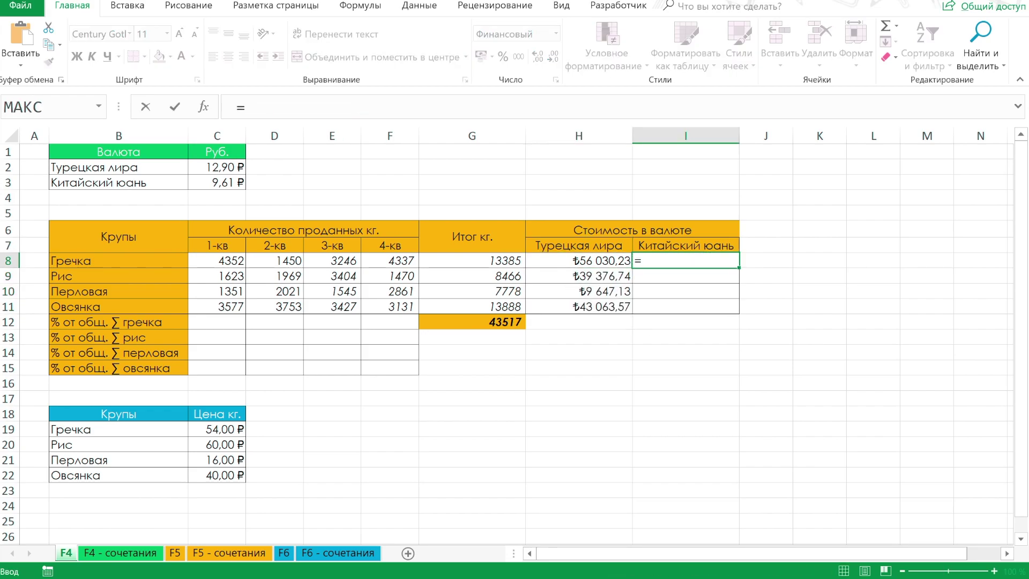
{"action": "key", "text": "Left"}
{"action": "key", "text": "Left"}
{"action": "type", "text": "*C19"}
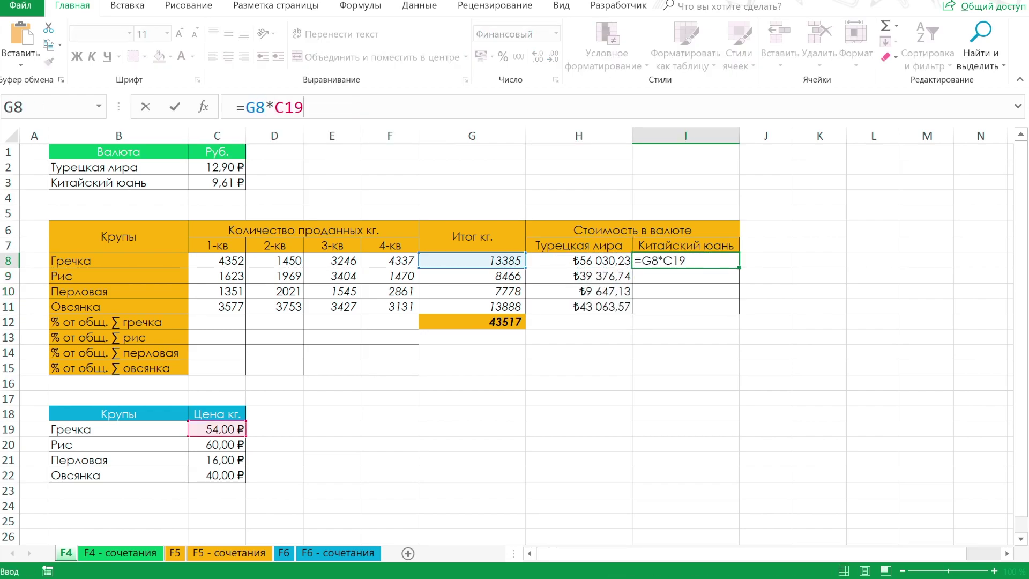
{"action": "key", "text": "F4"}
{"action": "key", "text": "F4"}
{"action": "key", "text": "F4"}
{"action": "type", "text": "/C"}
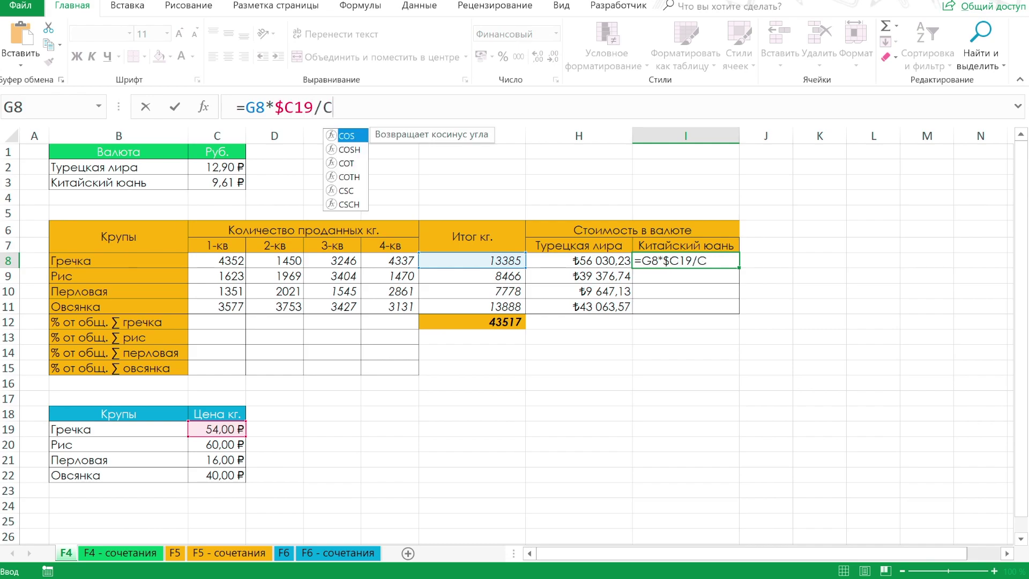
{"action": "type", "text": "3"}
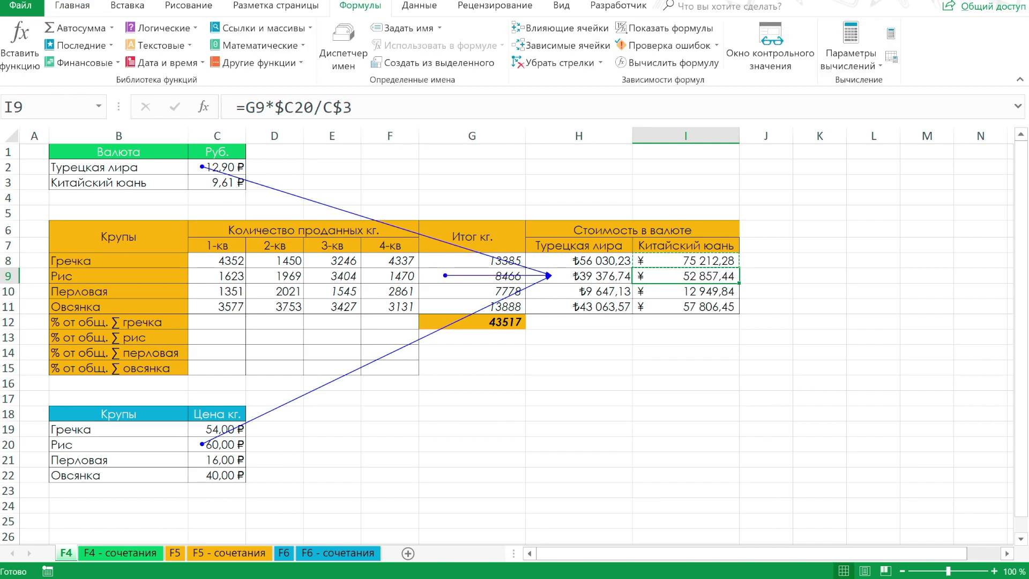
Trace the precedents of the yuan cost in I11, compare the lira formulas in column H, and remove the tracer arrows.
{"action": "key", "text": "Down"}
{"action": "key", "text": "Down"}
{"action": "key", "text": "alt"}
{"action": "key", "text": "m"}
{"action": "key", "text": "p"}
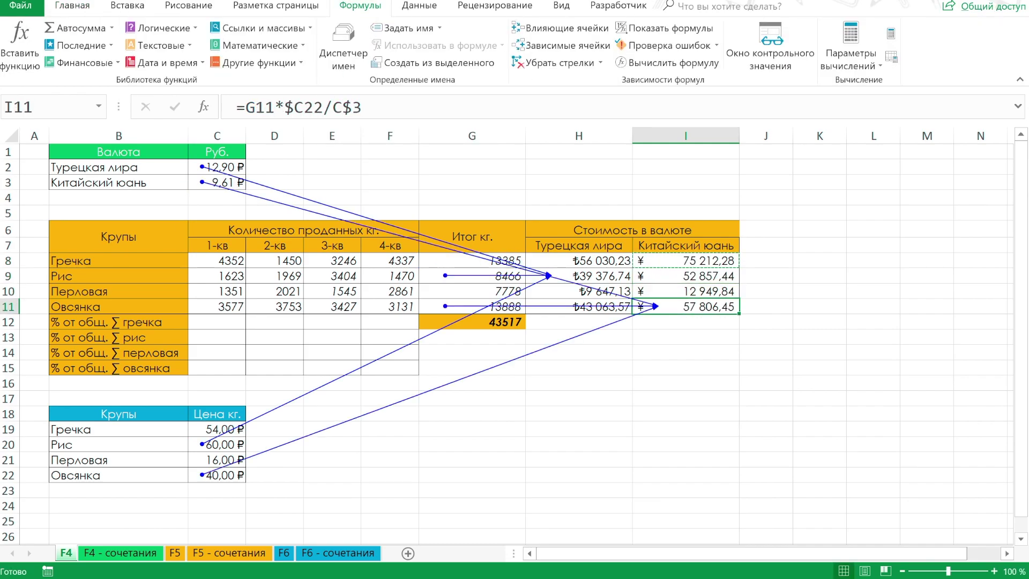
{"action": "key", "text": "Left"}
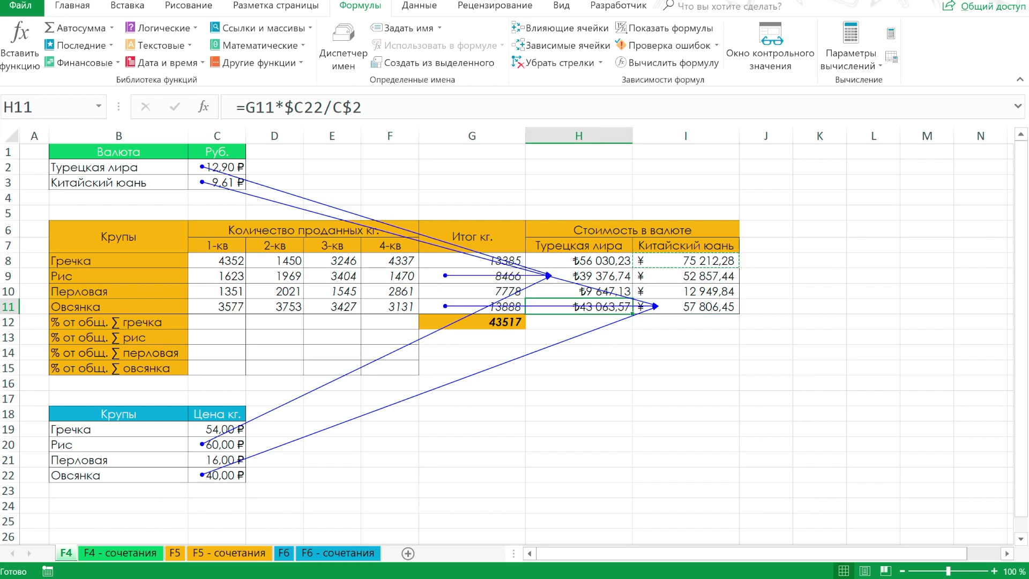
{"action": "key", "text": "Up"}
{"action": "key", "text": "Up"}
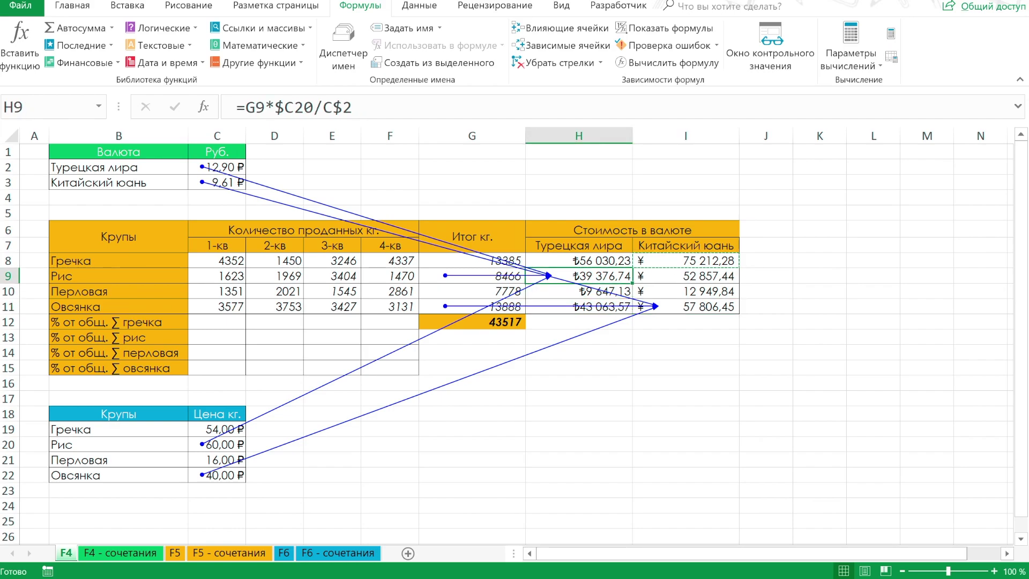
{"action": "key", "text": "alt"}
{"action": "key", "text": "m"}
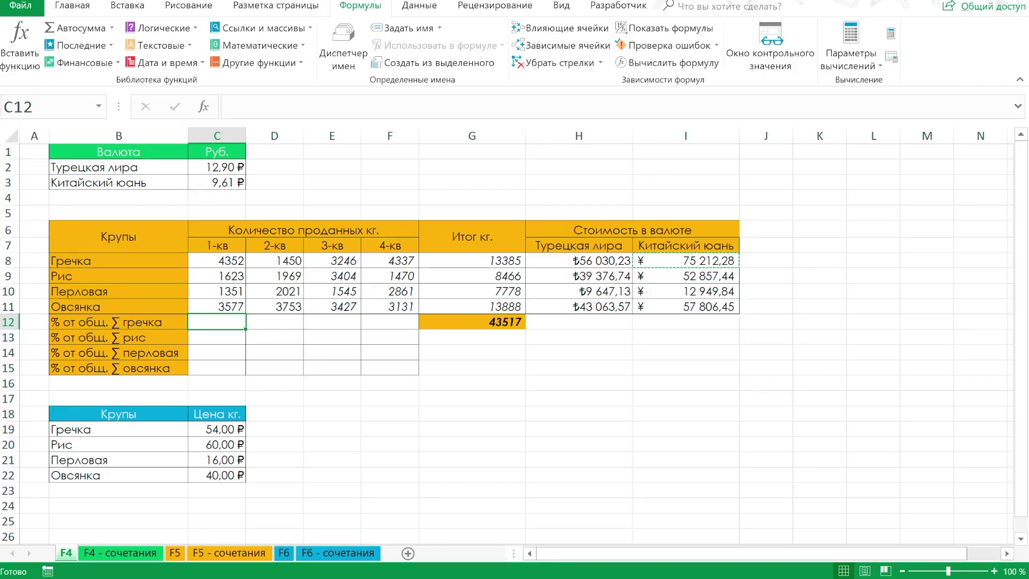
Enter the formula =C8/$G$12*100% in C12 for buckwheat's first-quarter share of the total.
{"action": "type", "text": "="}
{"action": "left_click", "coordinate": [217, 307]}
{"action": "key", "text": "Up"}
{"action": "key", "text": "Up"}
{"action": "key", "text": "Up"}
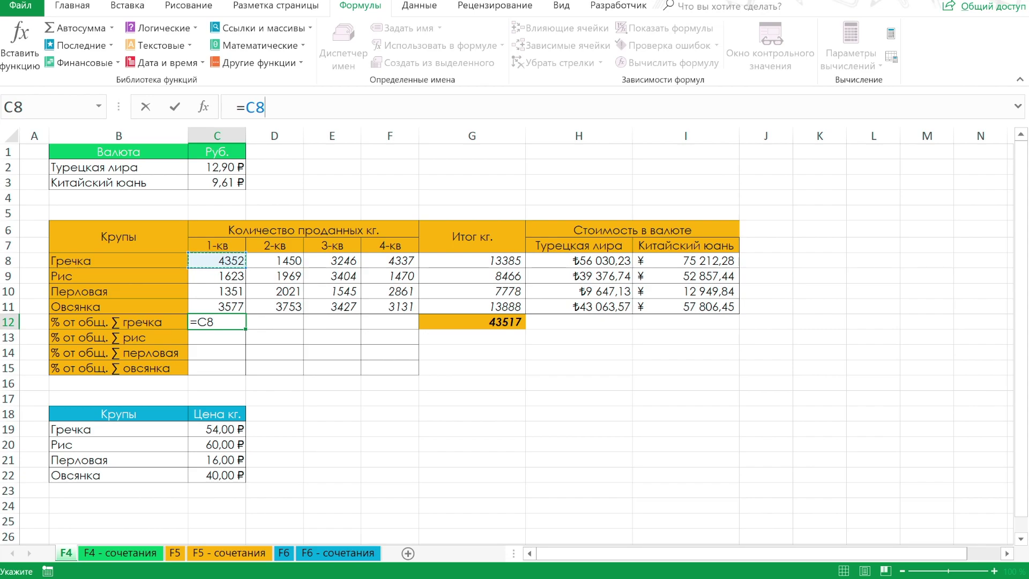
{"action": "type", "text": "/"}
{"action": "key", "text": "ctrl+Right"}
{"action": "key", "text": "F4"}
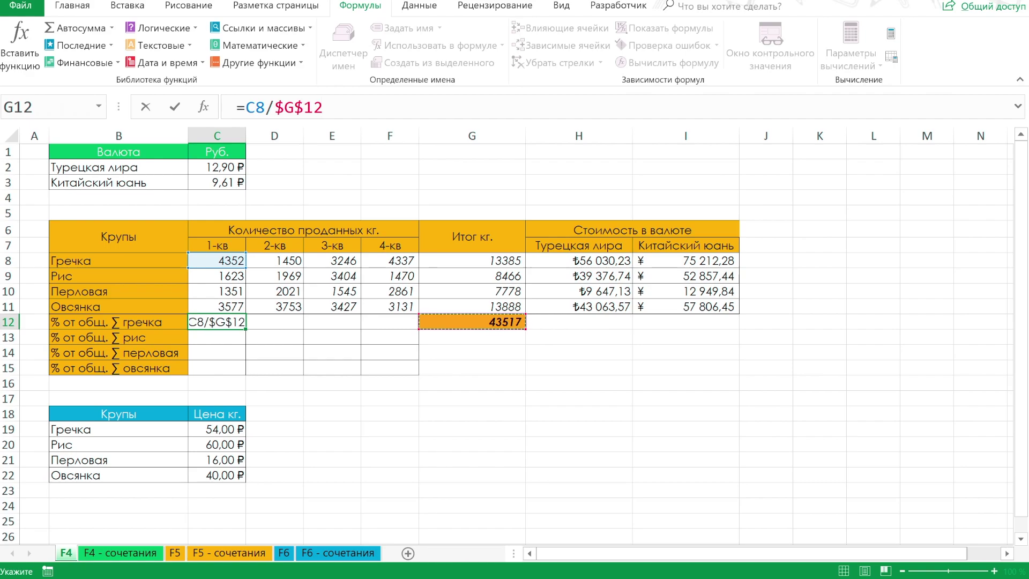
{"action": "type", "text": "*100%"}
{"action": "key", "text": "ctrl+Return"}
Fill the percentage formula from C12 across to column F and down to row 15.
{"action": "key", "text": "shift+Right"}
{"action": "key", "text": "shift+Right"}
{"action": "key", "text": "shift+Right"}
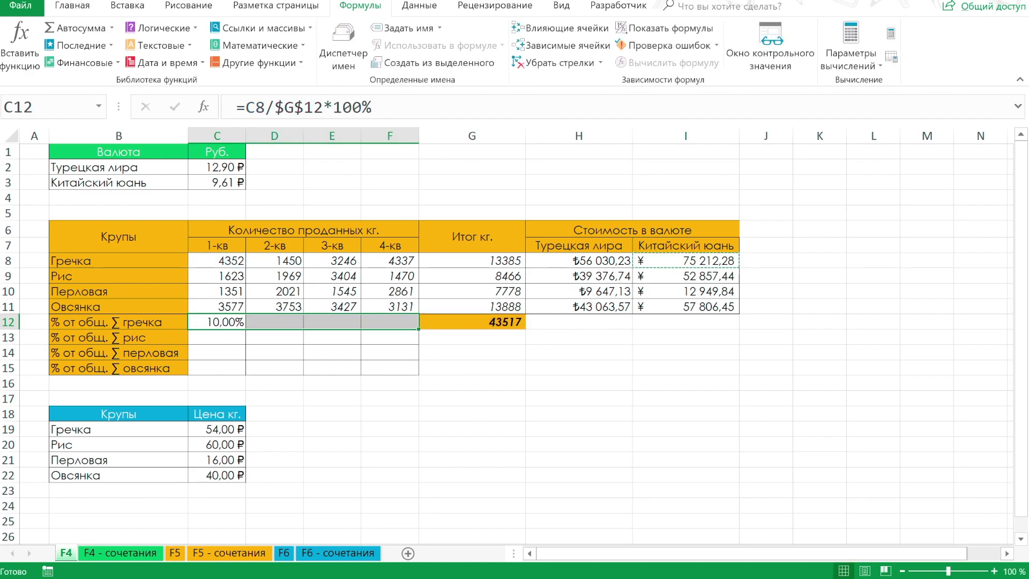
{"action": "key", "text": "ctrl+r"}
{"action": "key", "text": "shift+Down"}
{"action": "key", "text": "shift+Down"}
{"action": "key", "text": "shift+Down"}
{"action": "key", "text": "ctrl+d"}
Trace the precedents of the percentage formulas in C15 and D13 to check their references.
{"action": "key", "text": "Down"}
{"action": "key", "text": "Down"}
{"action": "key", "text": "Down"}
{"action": "key", "text": "alt"}
{"action": "key", "text": "m"}
{"action": "key", "text": "p"}
{"action": "key", "text": "Right"}
{"action": "key", "text": "Right"}
{"action": "key", "text": "Up"}
{"action": "key", "text": "Up"}
{"action": "key", "text": "Left"}
{"action": "key", "text": "alt"}
{"action": "key", "text": "m"}
{"action": "key", "text": "p"}
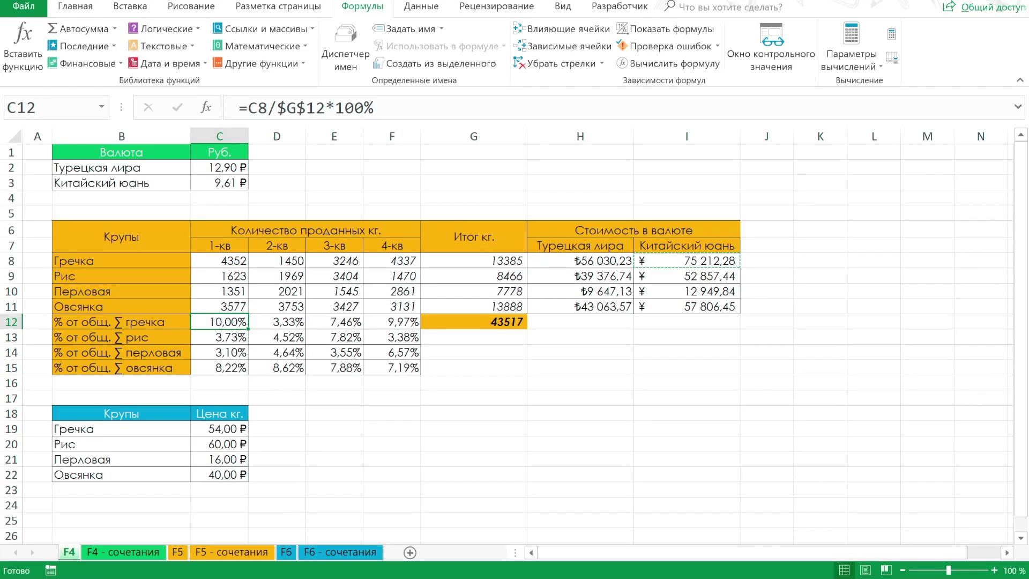
Make the buckwheat percentages in C12:F12 bold and italic.
{"action": "left_click_drag", "start_coordinate": [249, 329], "coordinate": [407, 323]}
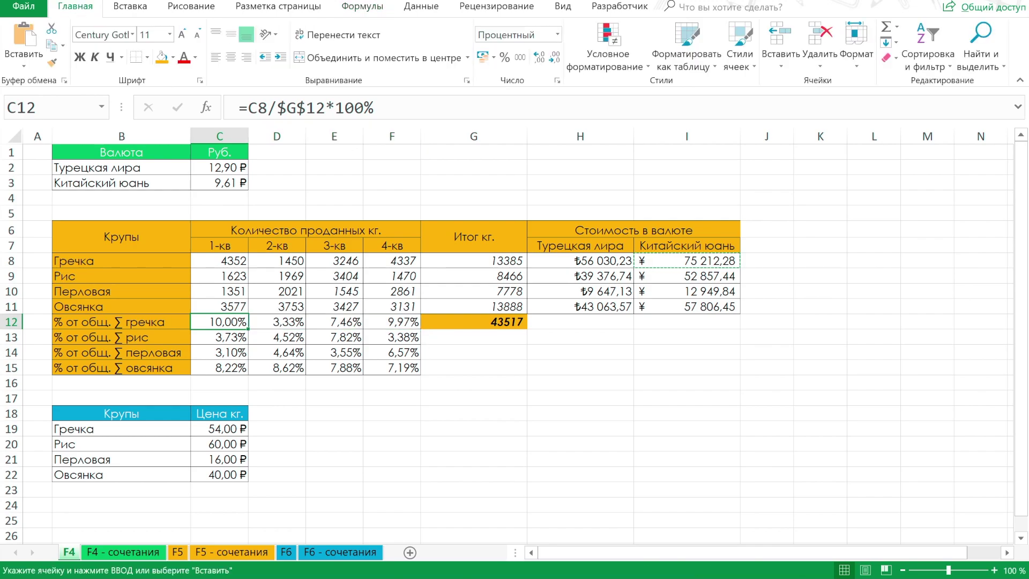
{"action": "left_click_drag", "start_coordinate": [220, 322], "coordinate": [392, 322]}
{"action": "key", "text": "ctrl+i"}
{"action": "key", "text": "ctrl+b"}
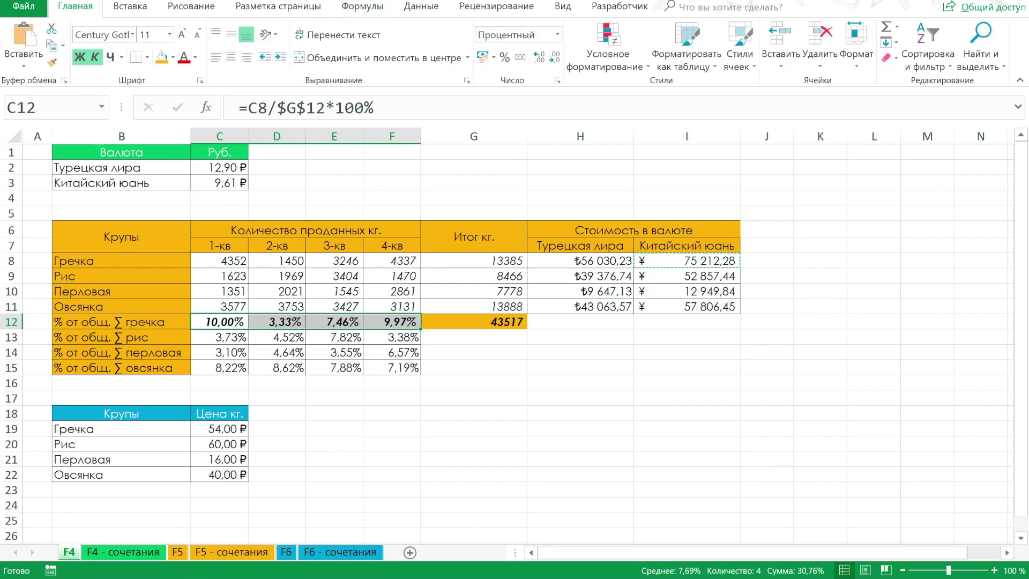
Make the rice values in C9:I9 and the oat values in C11:I11 bold.
{"action": "key", "text": "Up"}
{"action": "key", "text": "Up"}
{"action": "key", "text": "Up"}
{"action": "key", "text": "shift+Right"}
{"action": "key", "text": "ctrl+shift+Right"}
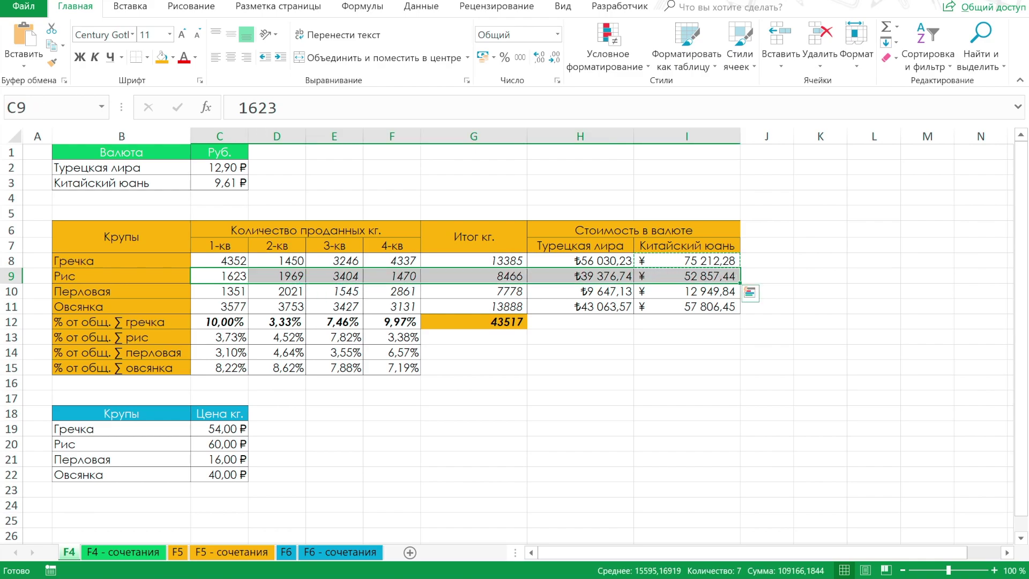
{"action": "key", "text": "ctrl+b"}
{"action": "key", "text": "Down"}
{"action": "key", "text": "Down"}
{"action": "key", "text": "ctrl+shift+Right"}
{"action": "key", "text": "ctrl+b"}
Make the percentages in C14, E15 and F15 bold.
{"action": "key", "text": "Down"}
{"action": "key", "text": "Down"}
{"action": "key", "text": "Down"}
{"action": "key", "text": "ctrl+b"}
{"action": "key", "text": "Down"}
{"action": "key", "text": "Right"}
{"action": "key", "text": "Right"}
{"action": "key", "text": "ctrl+b"}
{"action": "key", "text": "Right"}
{"action": "key", "text": "ctrl+b"}
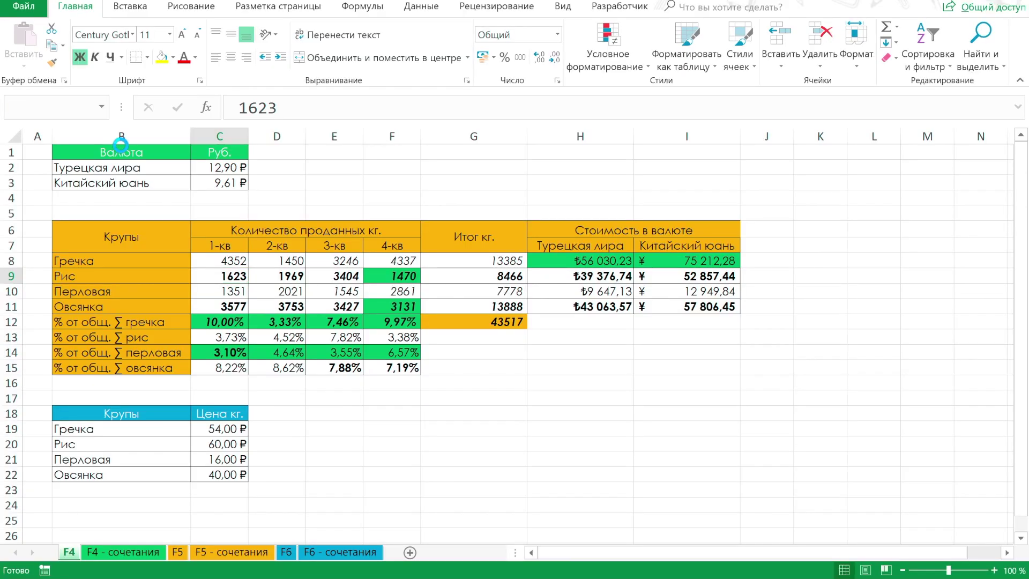
Close the whole application, and separately close only the workbook window.
{"action": "key", "text": "alt+F4"}
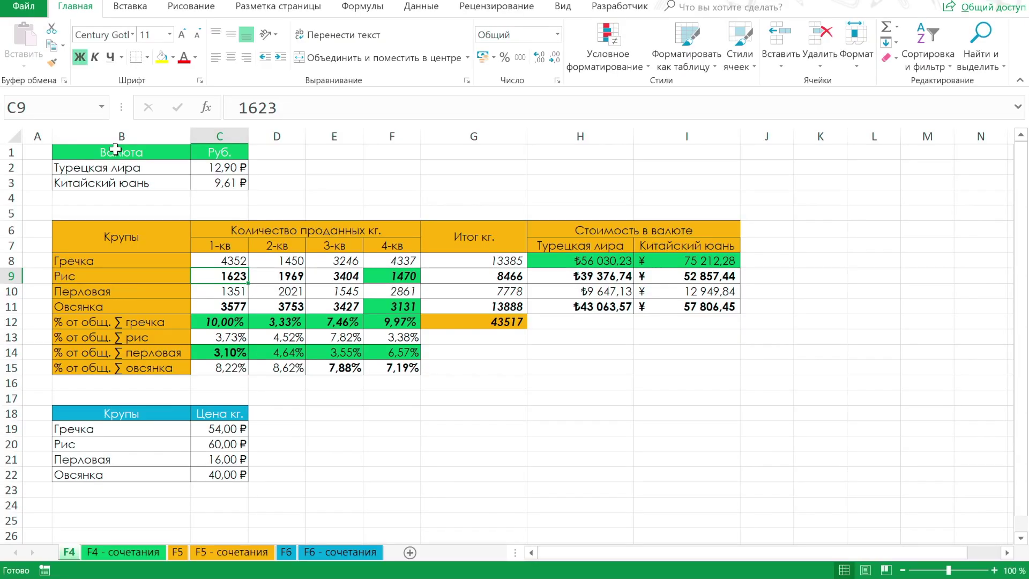
{"action": "key", "text": "ctrl+F4"}
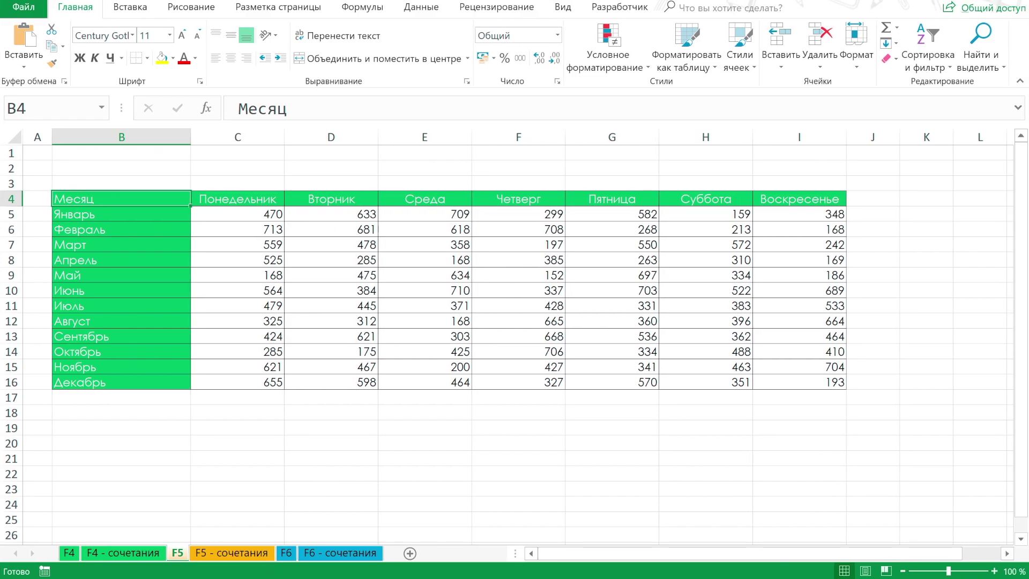
Jump to cell I16 on sheet F5 with the Go To command.
{"action": "key", "text": "F5"}
{"action": "type", "text": "I16"}
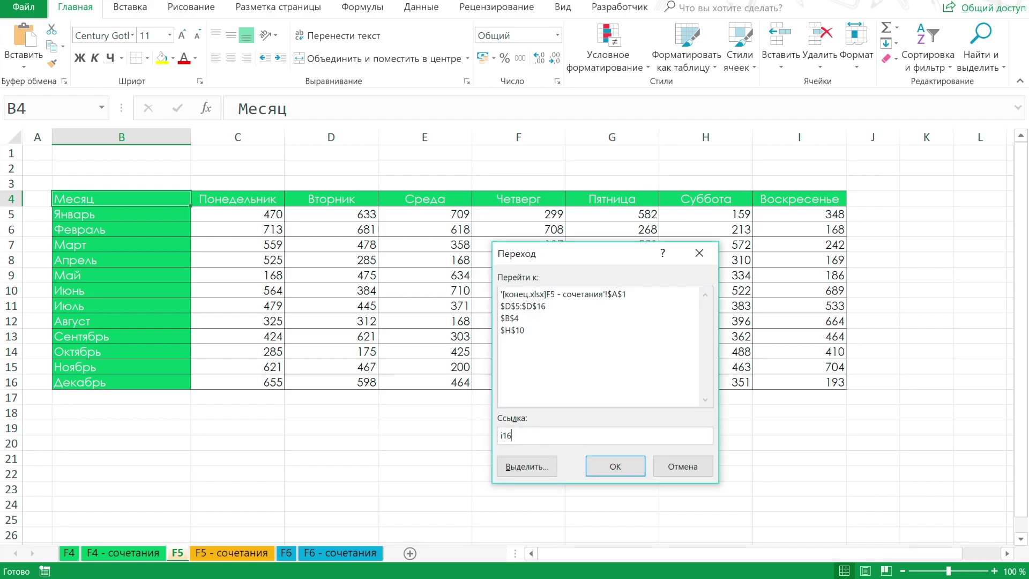
{"action": "key", "text": "Return"}
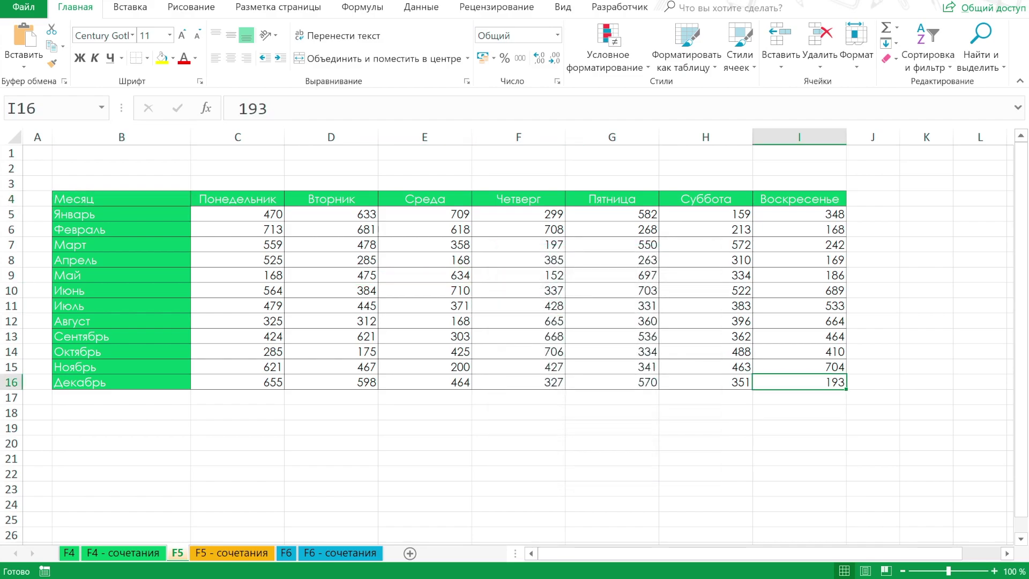
Create range names for the whole table B4:I16 from its top row and left column.
{"action": "key", "text": "ctrl+a"}
{"action": "key", "text": "ctrl+shift+F3"}
{"action": "key", "text": "Return"}
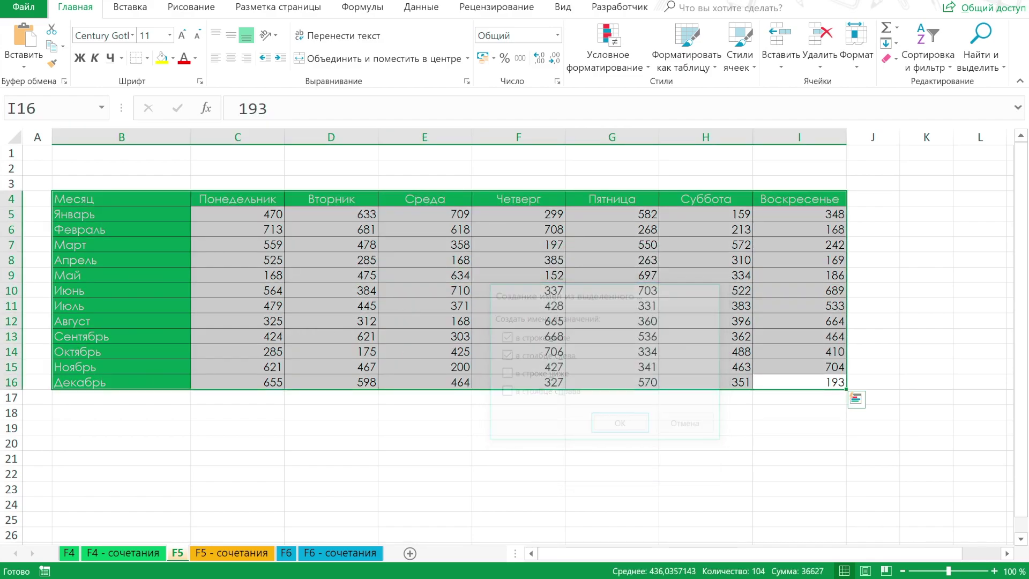
Select the named range for Воскресенье with the Go To command.
{"action": "key", "text": "F5"}
{"action": "key", "text": "shift+Tab"}
{"action": "key", "text": "Down"}
{"action": "key", "text": "Down"}
{"action": "key", "text": "Down"}
{"action": "key", "text": "Down"}
{"action": "key", "text": "Down"}
{"action": "key", "text": "Down"}
{"action": "key", "text": "Return"}
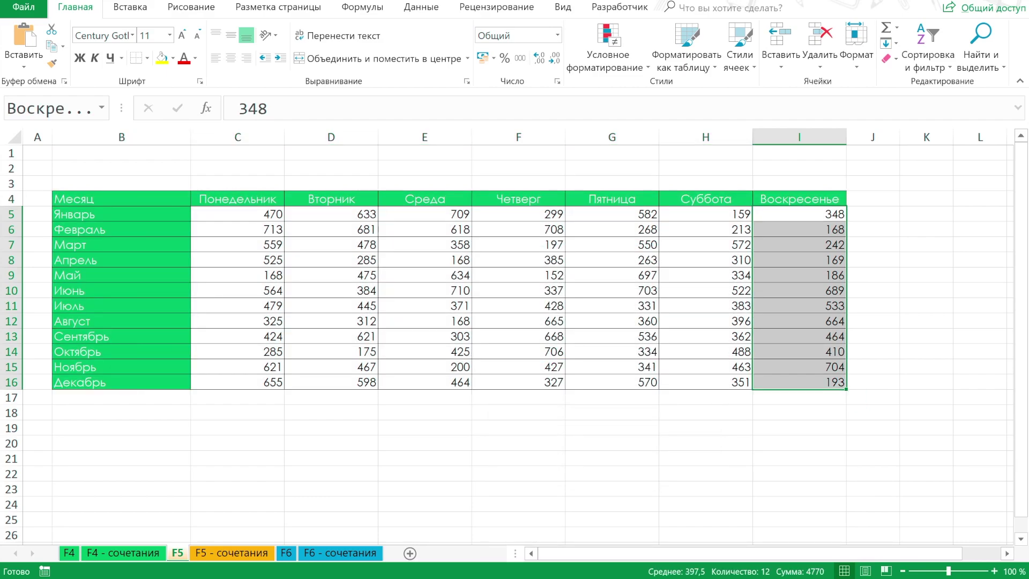
Go to another of the table's named ranges, further down the Go To list.
{"action": "key", "text": "F5"}
{"action": "key", "text": "shift+Tab"}
{"action": "key", "text": "Down"}
{"action": "key", "text": "Down"}
{"action": "key", "text": "Down"}
{"action": "key", "text": "Down"}
{"action": "key", "text": "Down"}
{"action": "key", "text": "Down"}
{"action": "key", "text": "Down"}
{"action": "key", "text": "Down"}
{"action": "key", "text": "Down"}
{"action": "key", "text": "Return"}
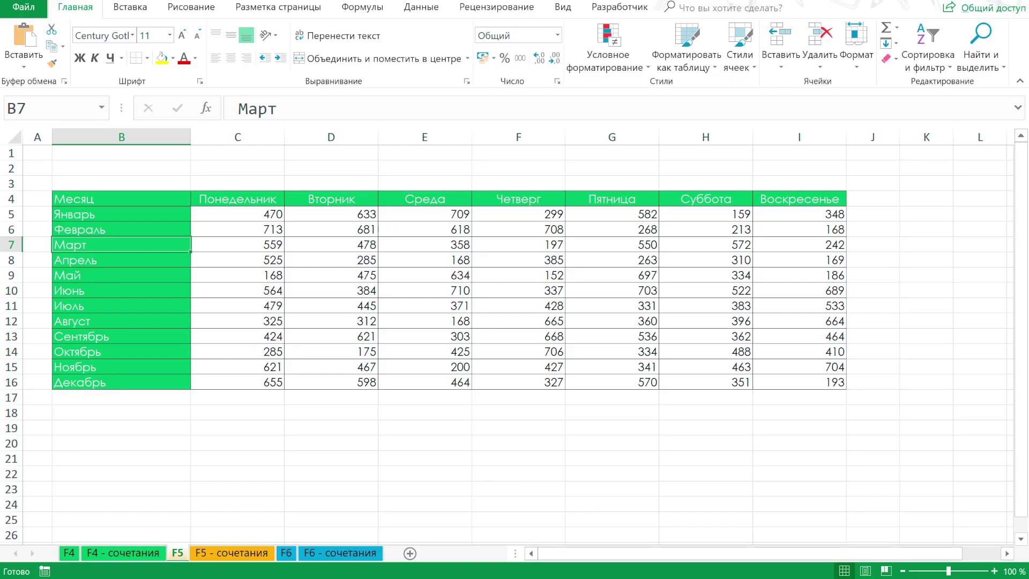
Search sheet F5 for the value 168, starting from B7, and close the search dialog.
{"action": "key", "text": "shift+F5"}
{"action": "type", "text": "168"}
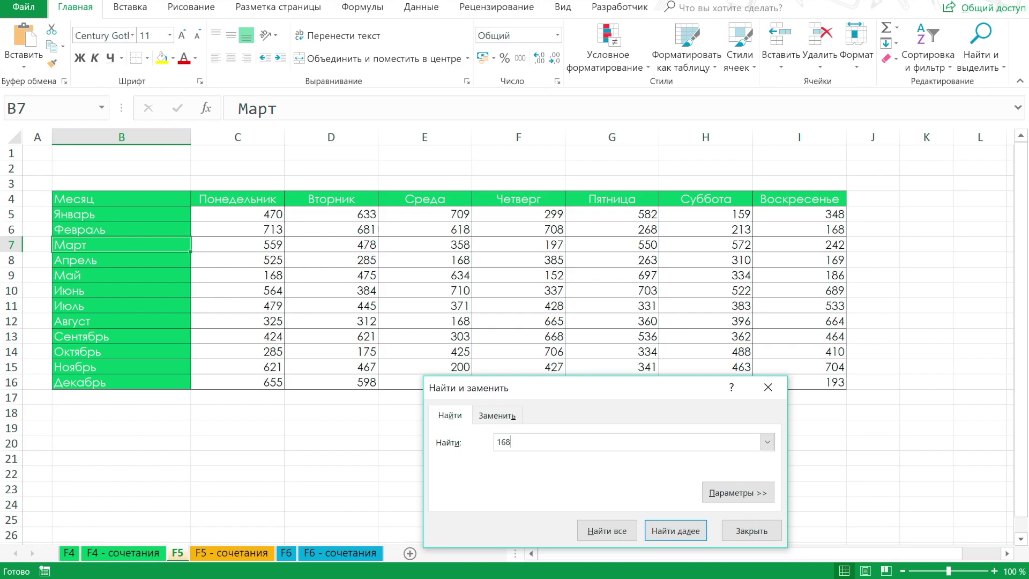
{"action": "key", "text": "Return"}
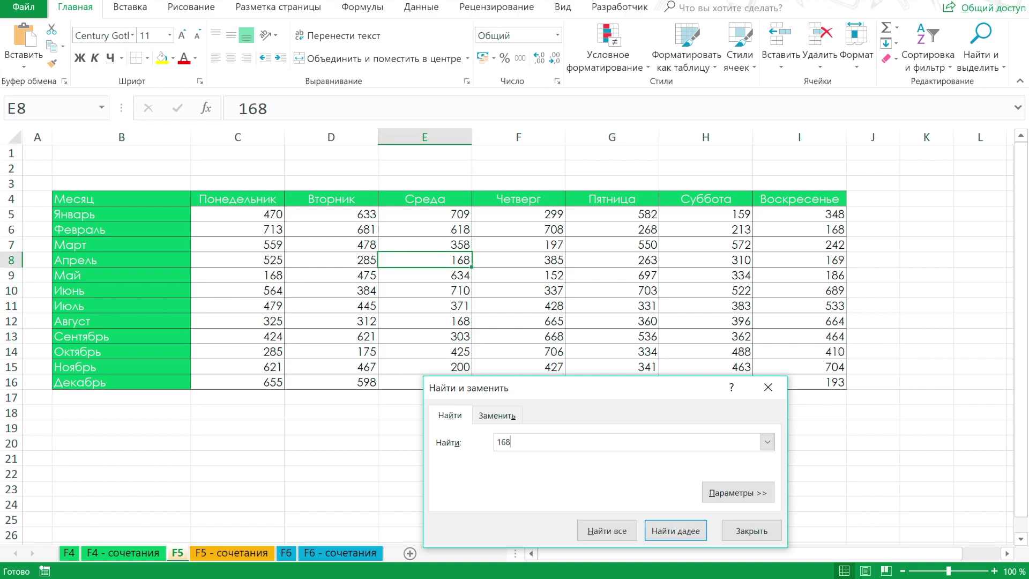
{"action": "key", "text": "Escape"}
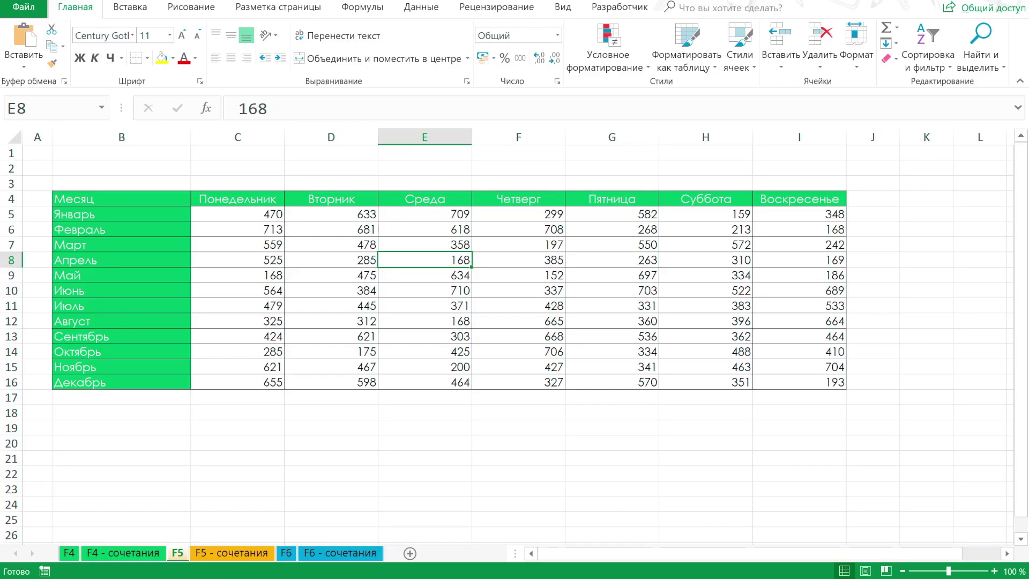
Repeat the last search without reopening its dialog to cycle through the cells containing 168.
{"action": "key", "text": "shift+F4"}
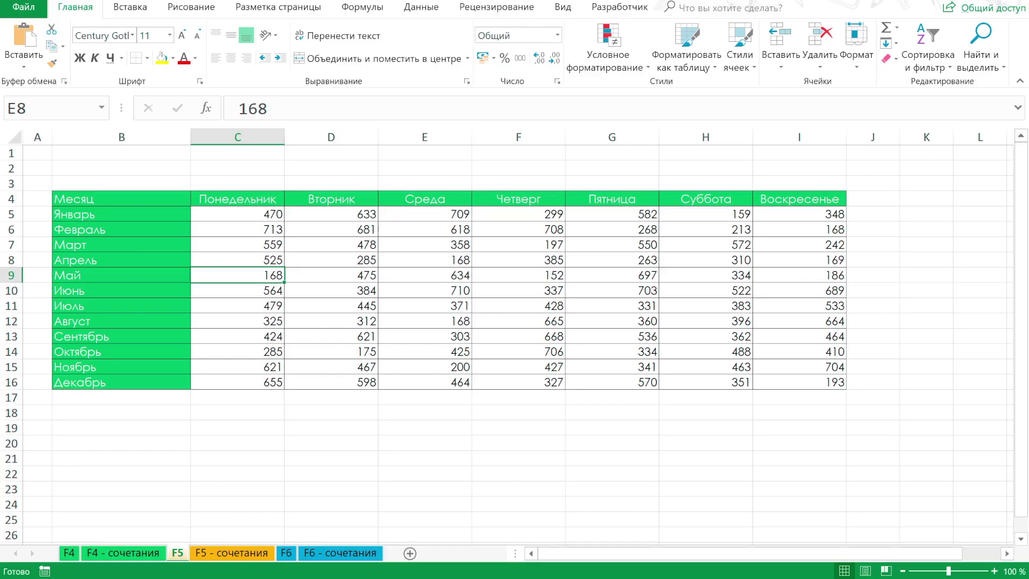
{"action": "key", "text": "shift+F4"}
{"action": "key", "text": "shift+F4"}
{"action": "key", "text": "shift+F4"}
{"action": "key", "text": "shift+F4"}
{"action": "key", "text": "shift+F4"}
{"action": "key", "text": "shift+F4"}
{"action": "key", "text": "shift+F4"}
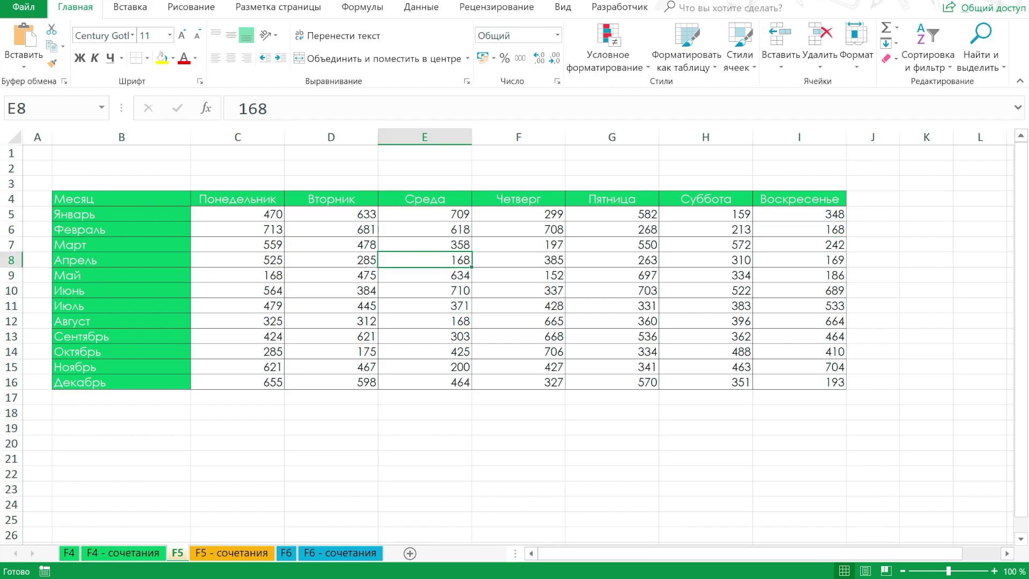
{"action": "key", "text": "shift+F4"}
{"action": "key", "text": "shift+F4"}
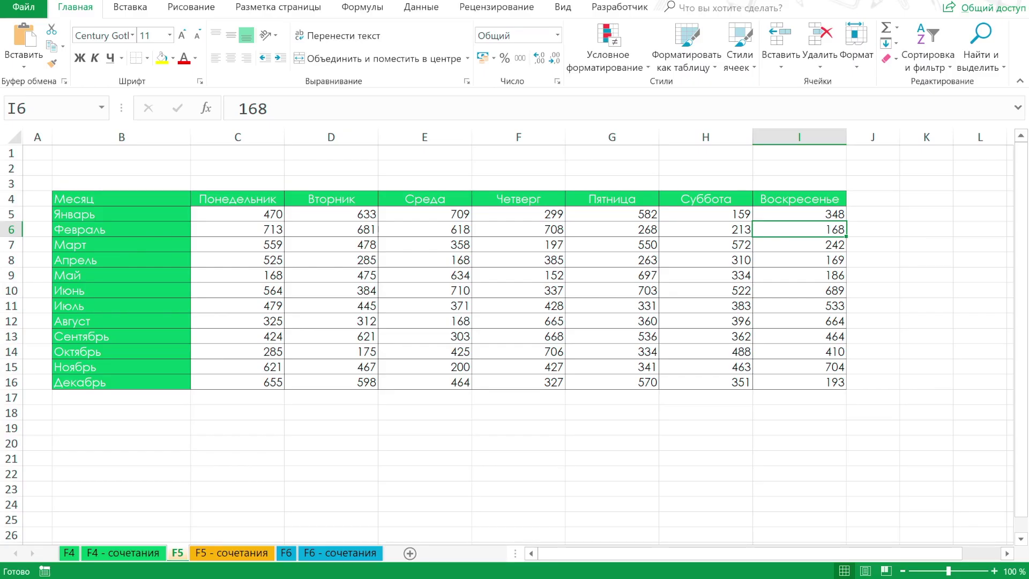
Restore the workbook window's size and bring the F4 sheet tab back into view.
{"action": "key", "text": "ctrl+F5"}
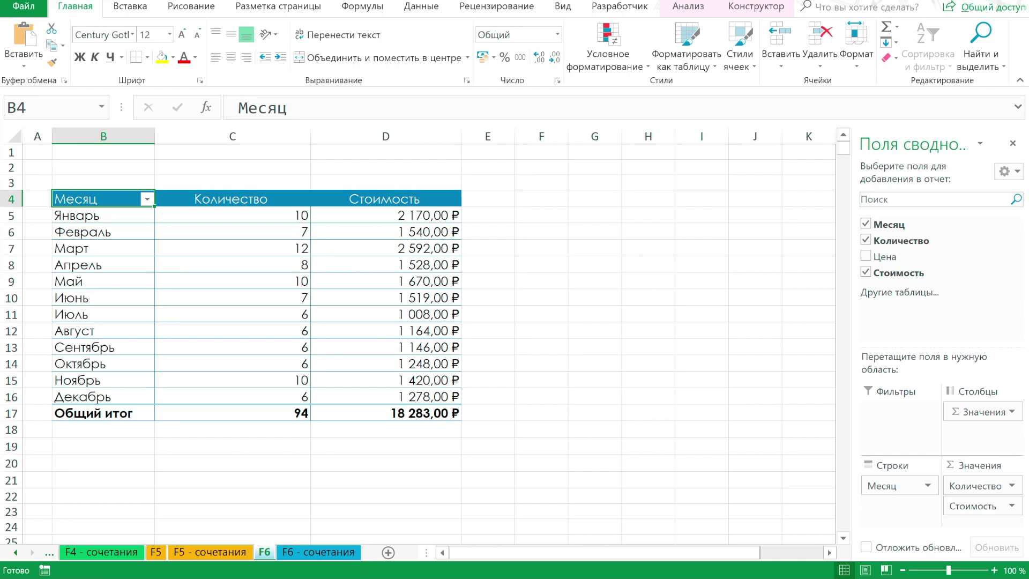
{"action": "left_click", "coordinate": [15, 553]}
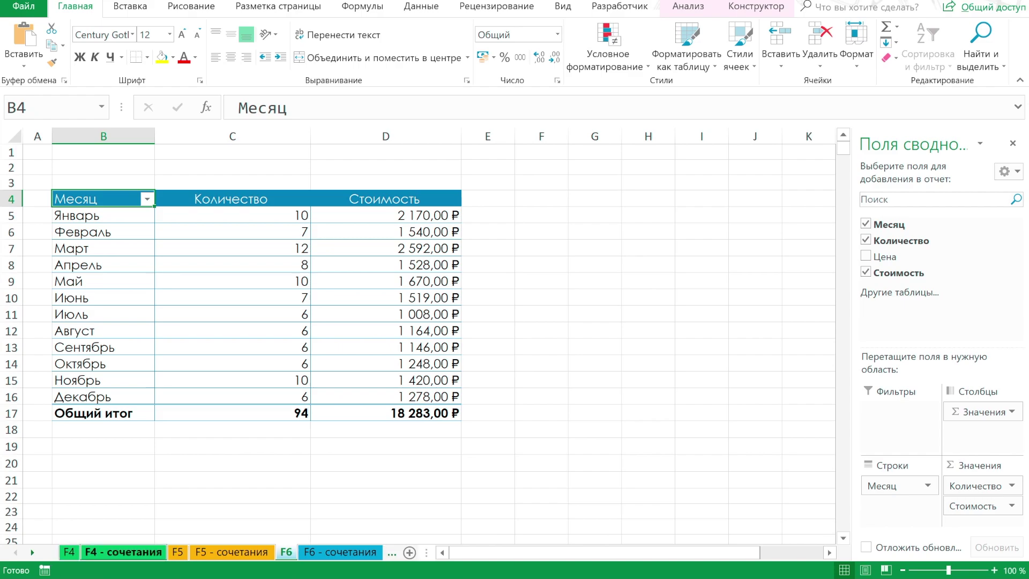
Move the keyboard focus among the sheet tabs, including F4 - сочетания, while keeping sheet F6 open.
{"action": "left_click", "coordinate": [123, 552]}
{"action": "left_click", "coordinate": [286, 552]}
{"action": "left_click", "coordinate": [123, 552], "text": "shift"}
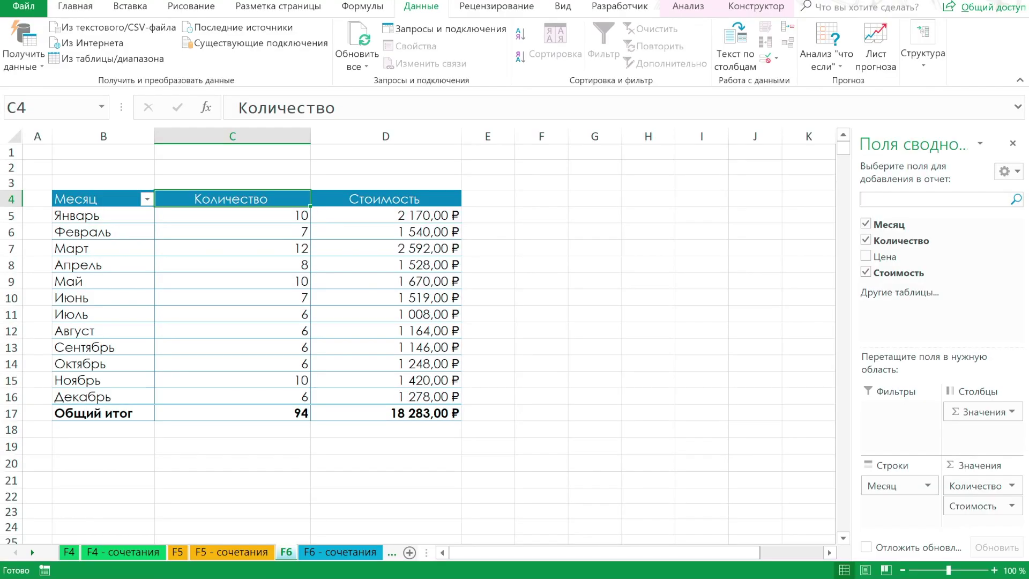
Remove Количество from the PivotTable and add it back through the field list so it follows Стоимость.
{"action": "key", "text": "Tab"}
{"action": "key", "text": "Down"}
{"action": "key", "text": "Up"}
{"action": "key", "text": "Down"}
{"action": "key", "text": "Down"}
{"action": "key", "text": "space"}
{"action": "key", "text": "space"}
{"action": "key", "text": "Up"}
{"action": "key", "text": "space"}
{"action": "key", "text": "Up"}
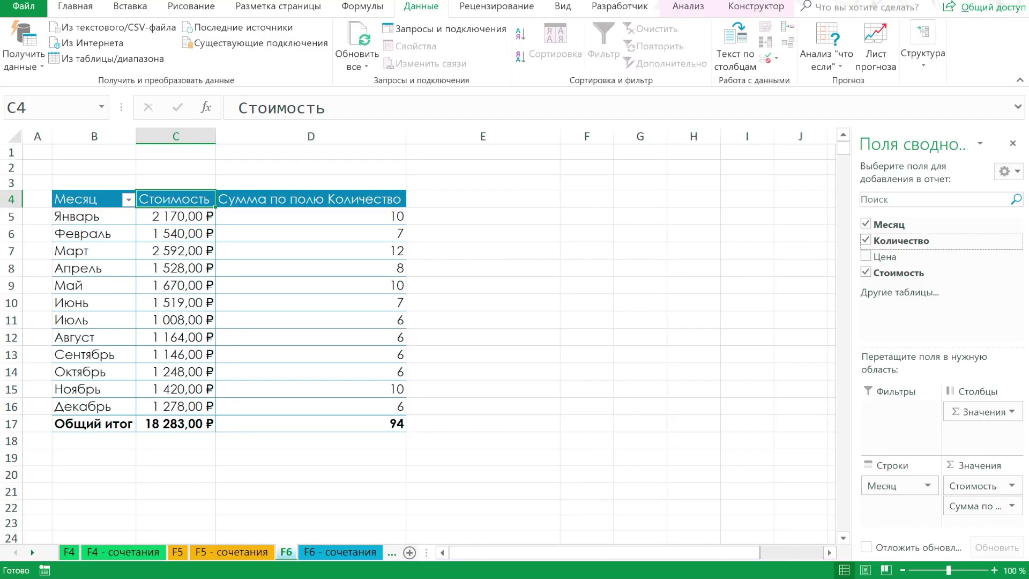
Return the keyboard focus from the field list to the sheet and select the Месяц header in B4.
{"action": "key", "text": "F6"}
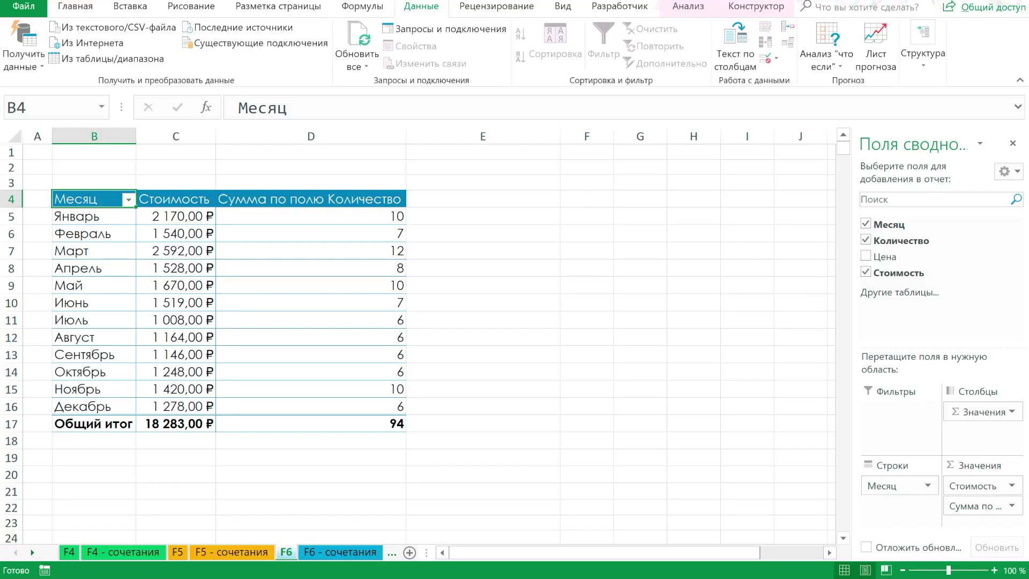
{"action": "key", "text": "Left"}
{"action": "key", "text": "Return"}
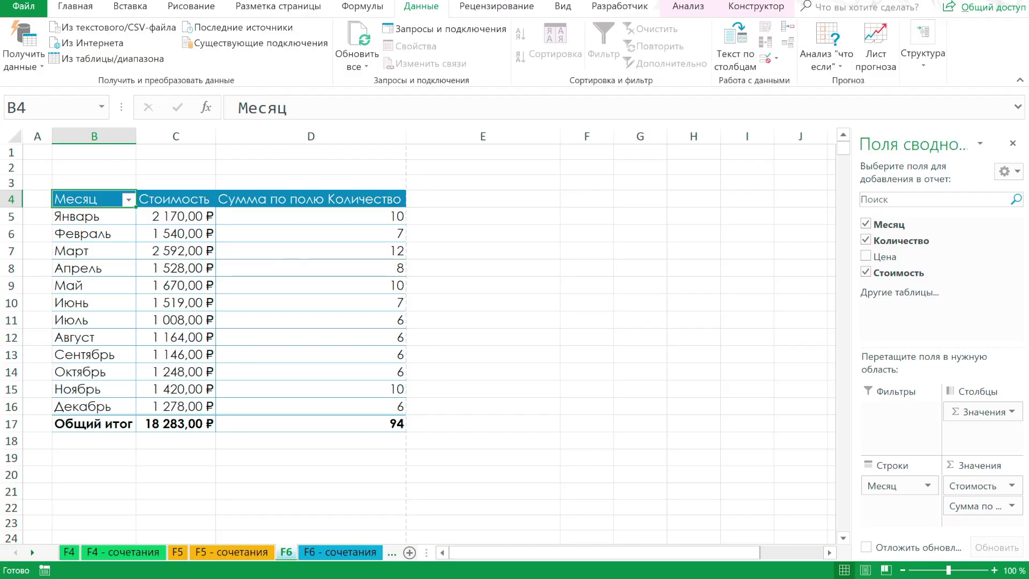
Cycle the keyboard focus backwards through the window areas to the sheet tabs and move it along them in both directions.
{"action": "key", "text": "shift+F6"}
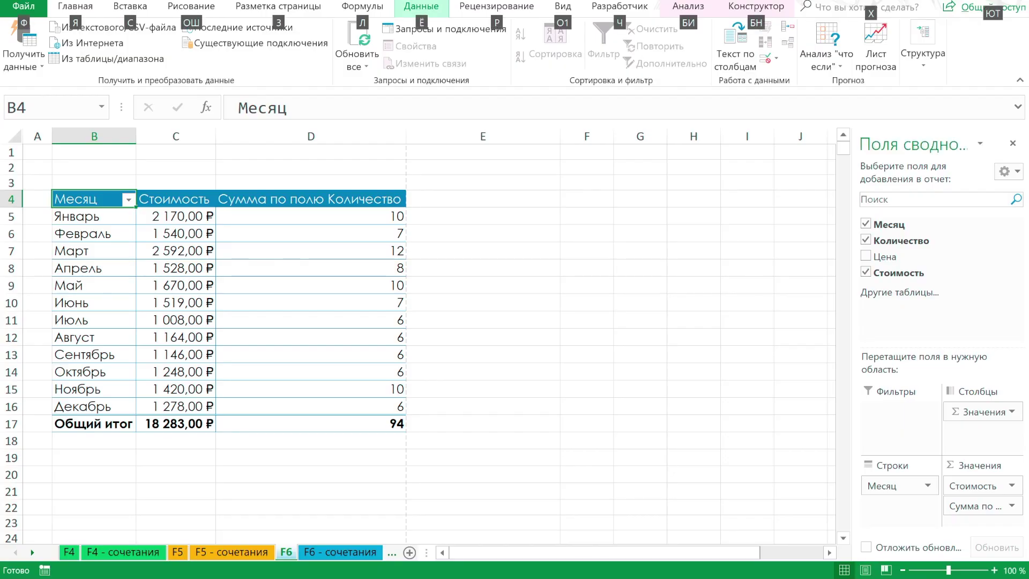
{"action": "key", "text": "shift+F6"}
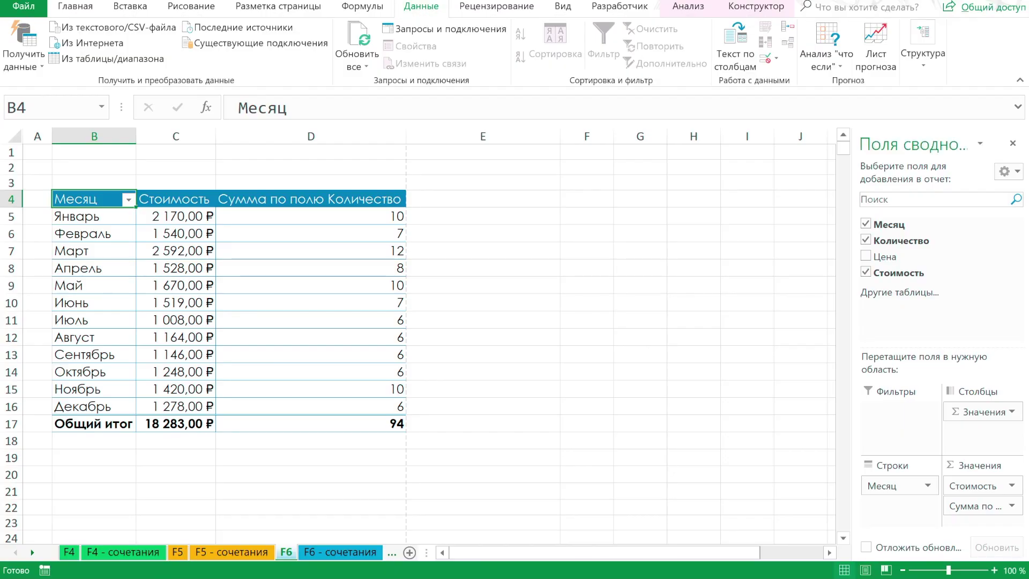
{"action": "key", "text": "shift+F6"}
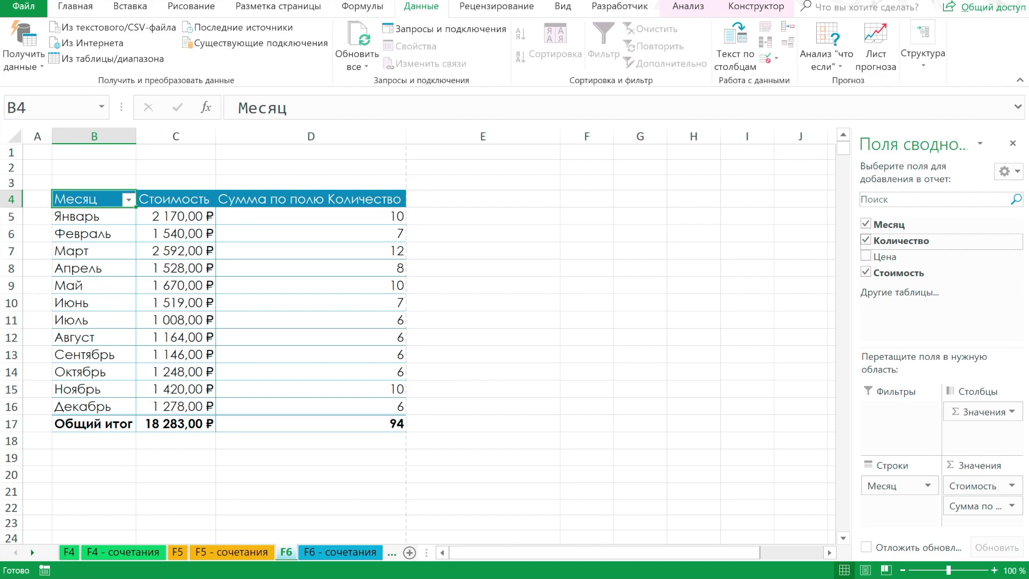
{"action": "key", "text": "shift+F6"}
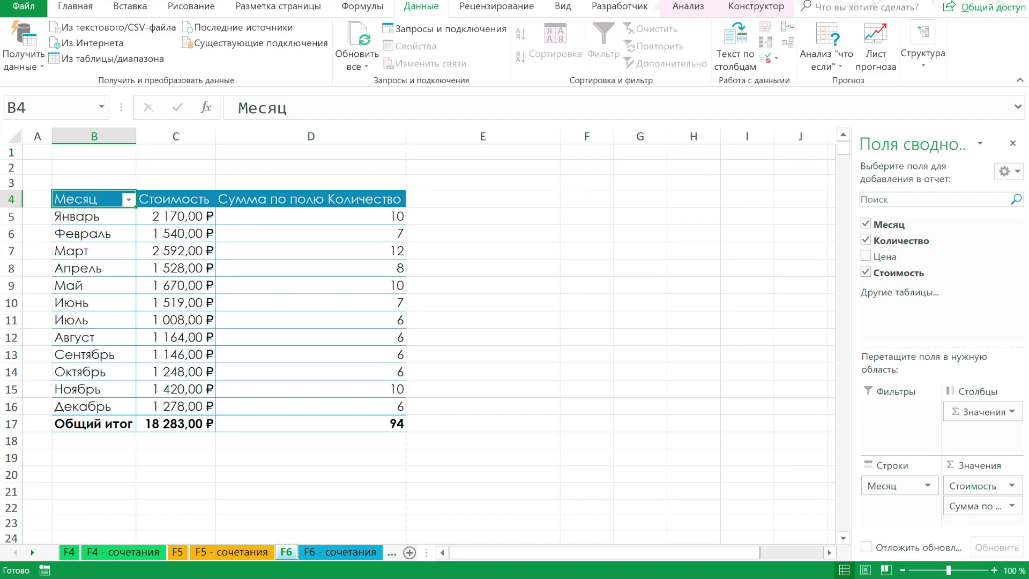
{"action": "key", "text": "Right"}
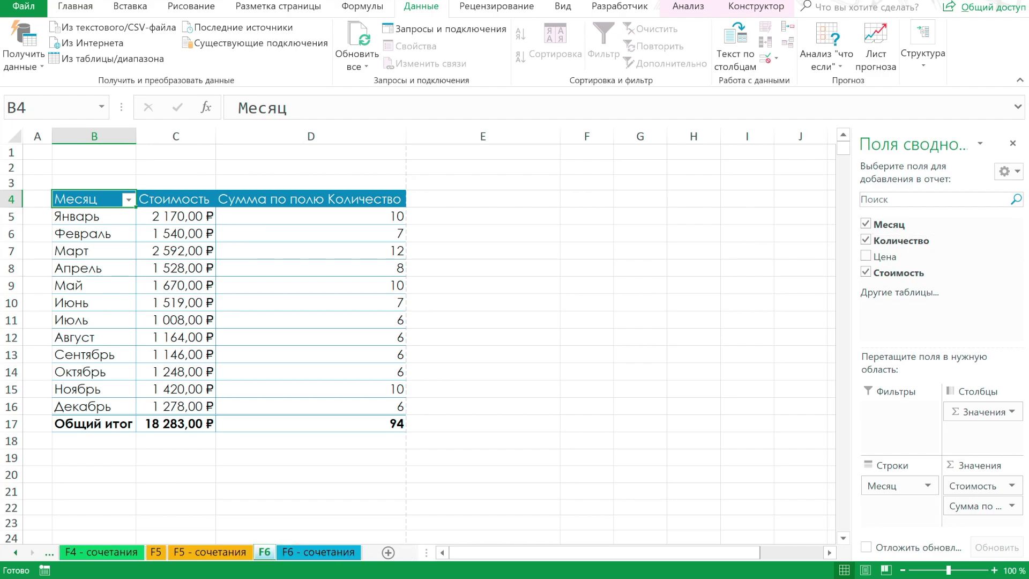
{"action": "key", "text": "Left"}
{"action": "key", "text": "Right"}
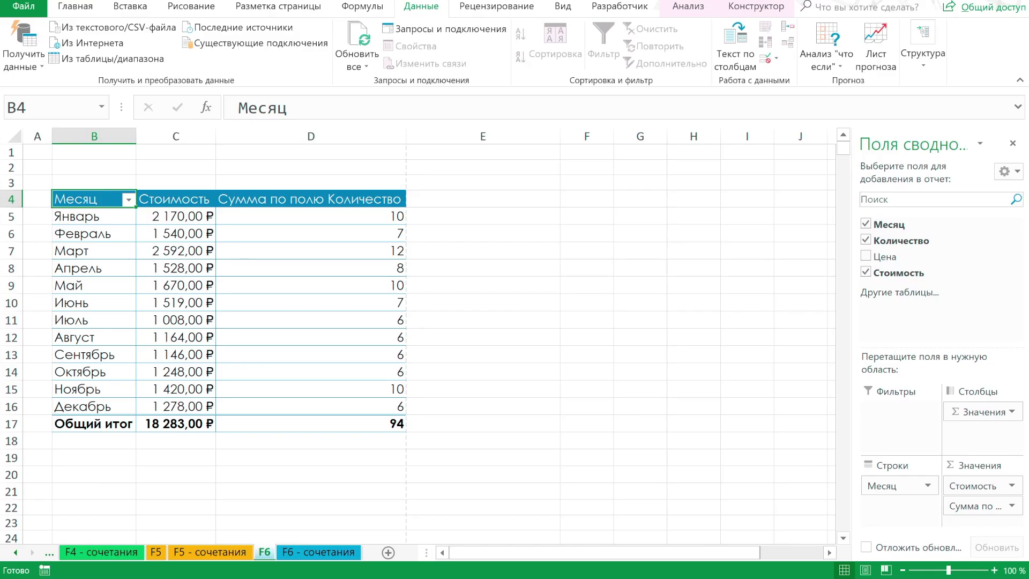
Cycle through the open workbooks forwards and backwards, finishing on the sheet F6 - сочетания.
{"action": "key", "text": "ctrl+F6"}
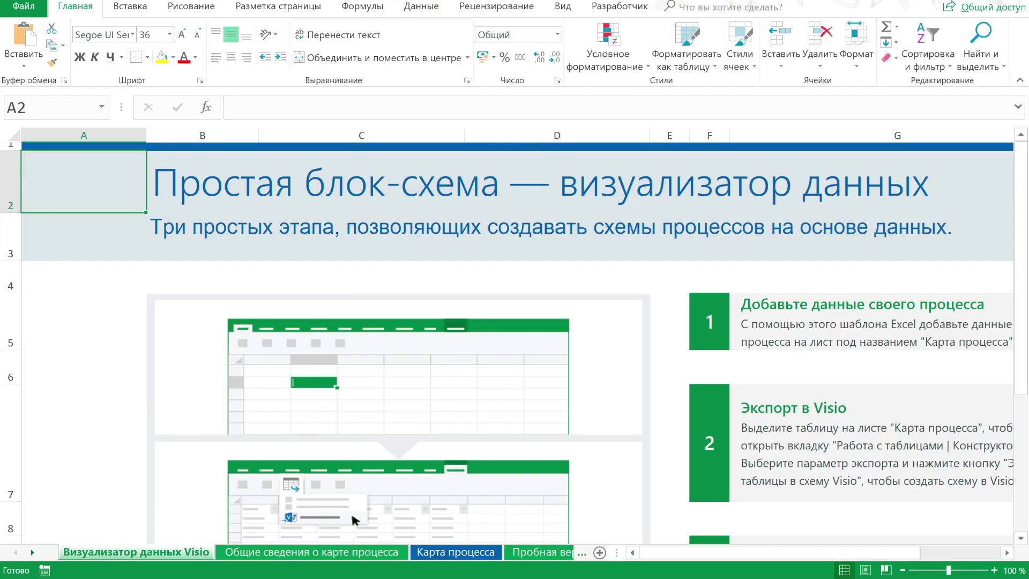
{"action": "key", "text": "ctrl+F6"}
{"action": "key", "text": "ctrl+F6"}
{"action": "key", "text": "ctrl+shift+F6"}
{"action": "key", "text": "ctrl+F6"}
{"action": "key", "text": "ctrl+F6"}
{"action": "key", "text": "ctrl+F6"}
{"action": "key", "text": "ctrl+F6"}
{"action": "key", "text": "ctrl+F6"}
{"action": "key", "text": "ctrl+F6"}
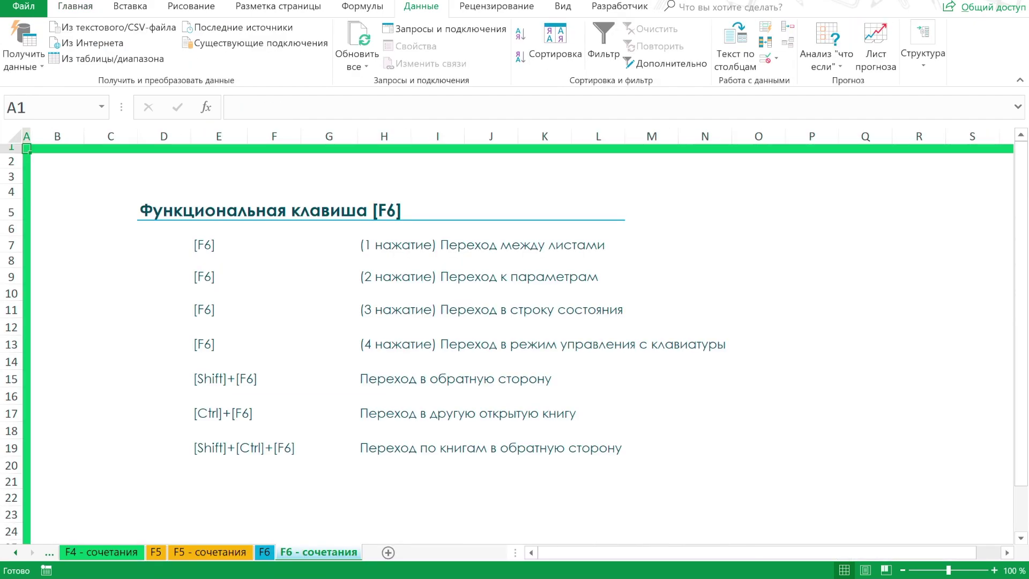